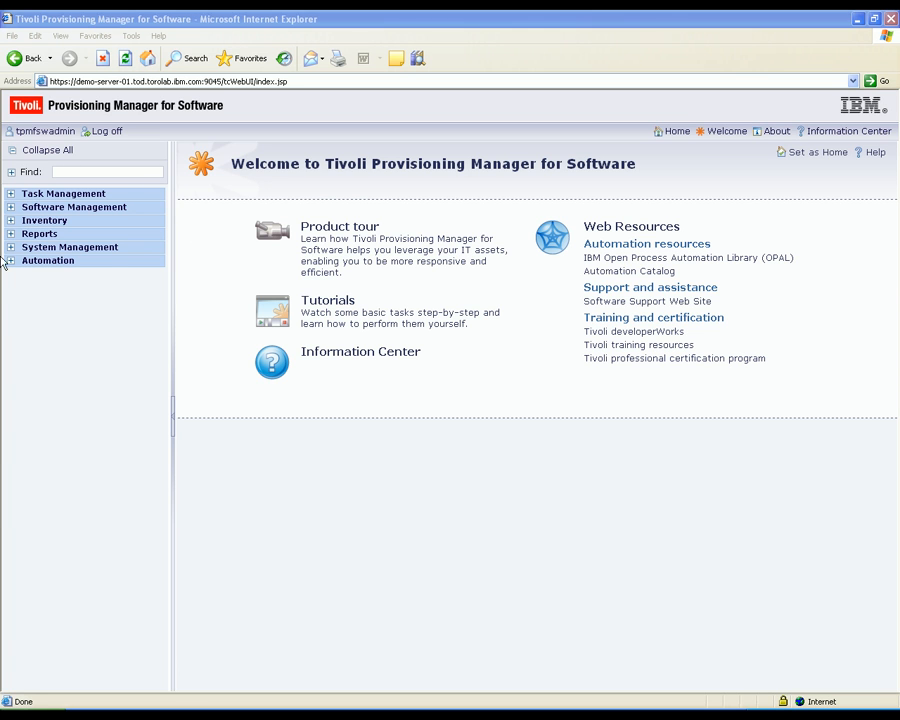
Step: Open the inventory list of managed computers to review their operating systems and compliance status
click(28, 224)
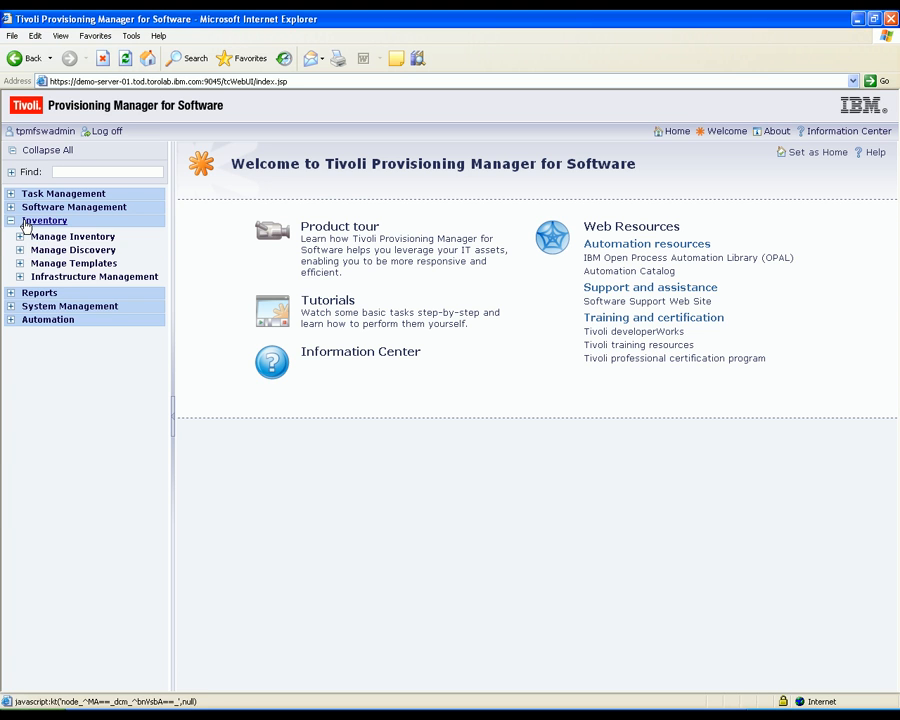
click(36, 237)
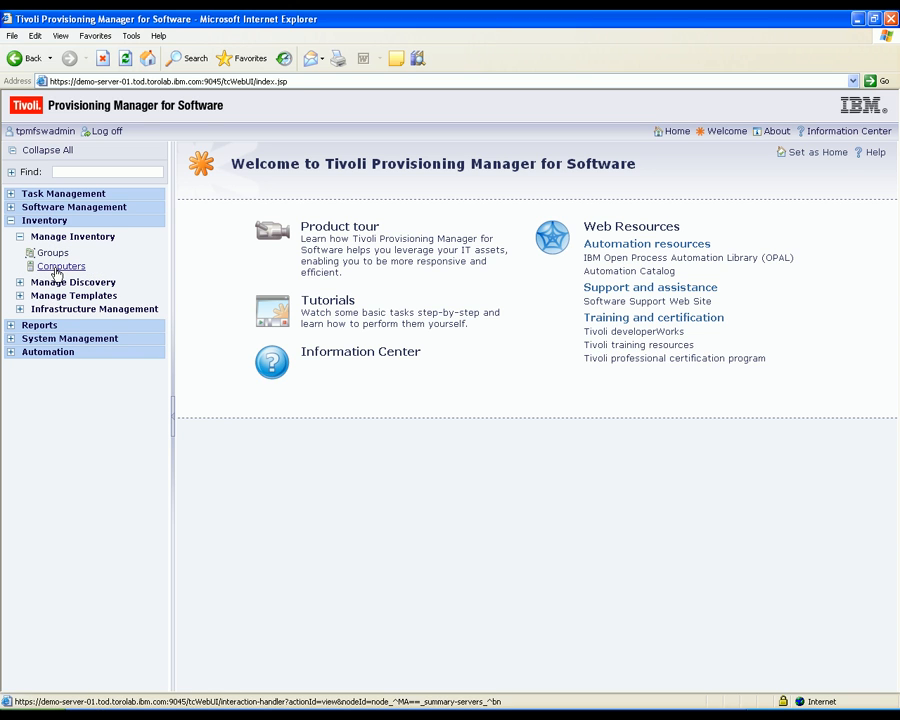
click(58, 268)
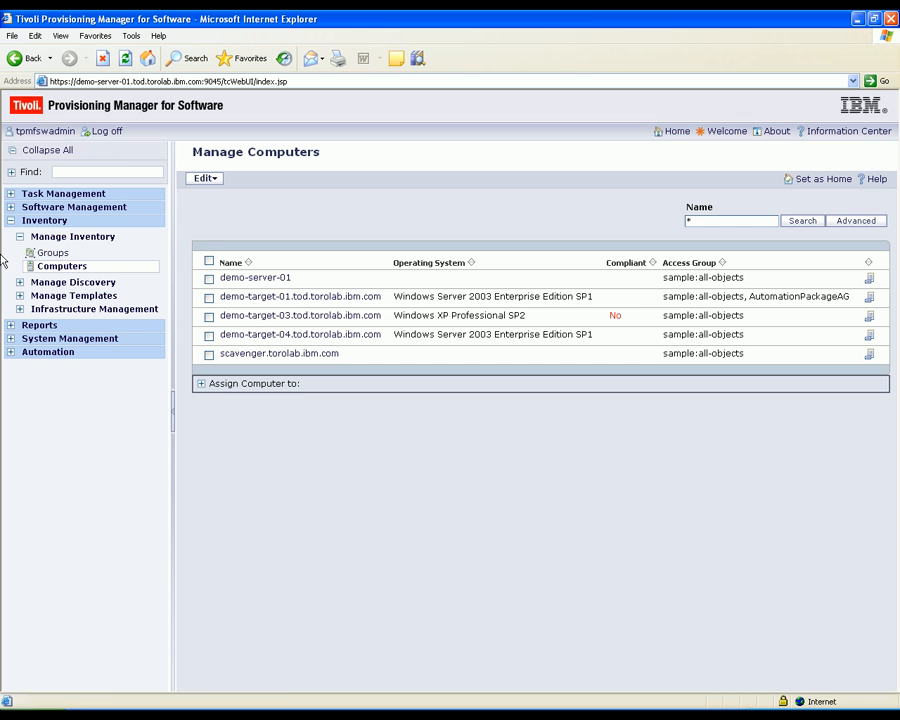
Step: Start a software product installation task, search for *WUA* and select Windows Update Agent (WUA)
click(90, 207)
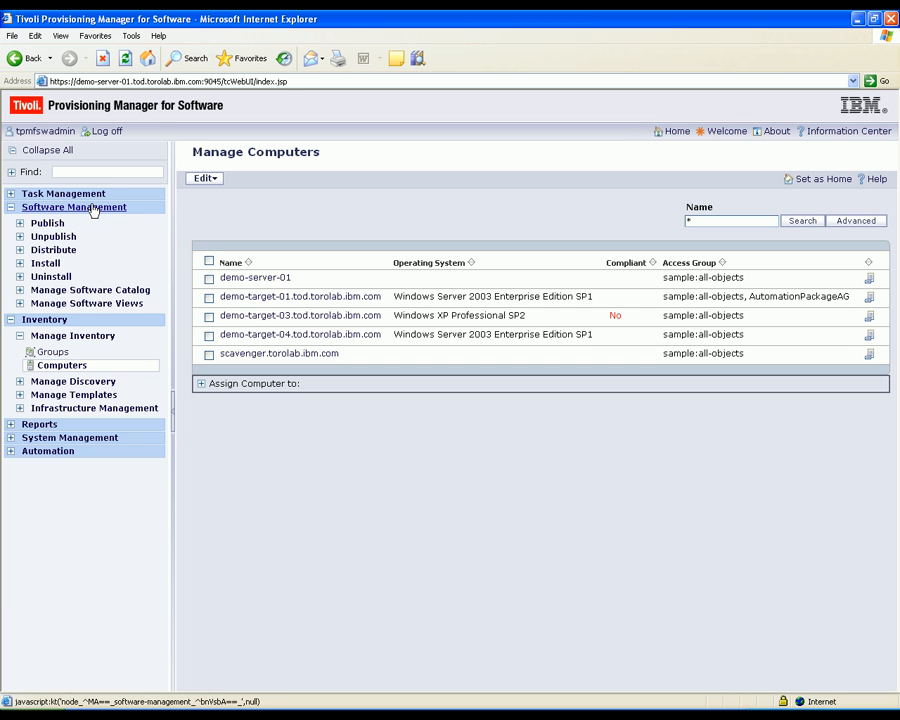
click(60, 263)
click(60, 280)
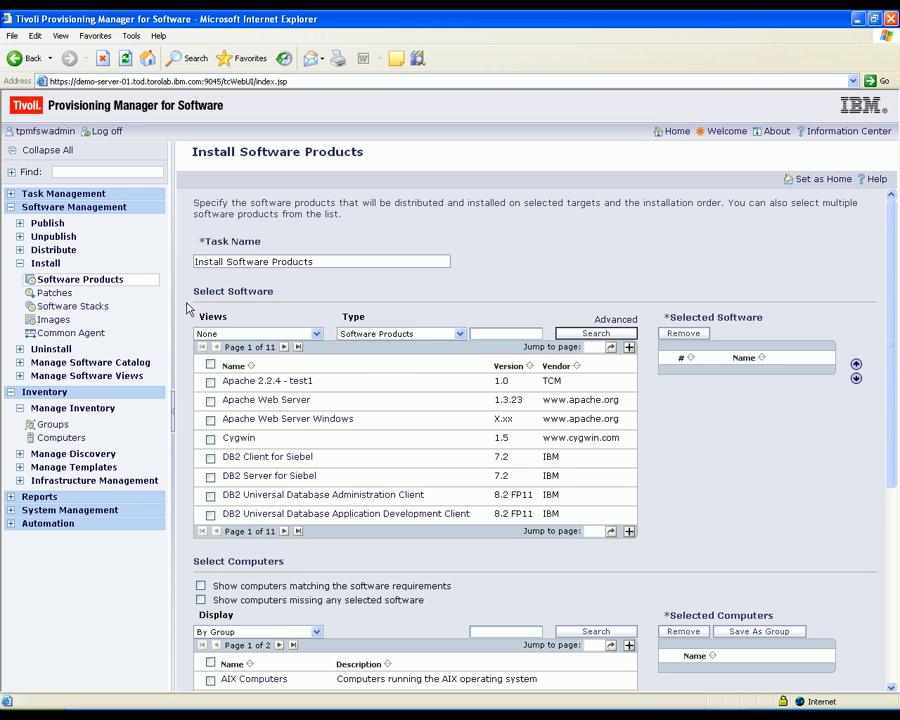
click(489, 337)
text(*WUA*)
click(580, 336)
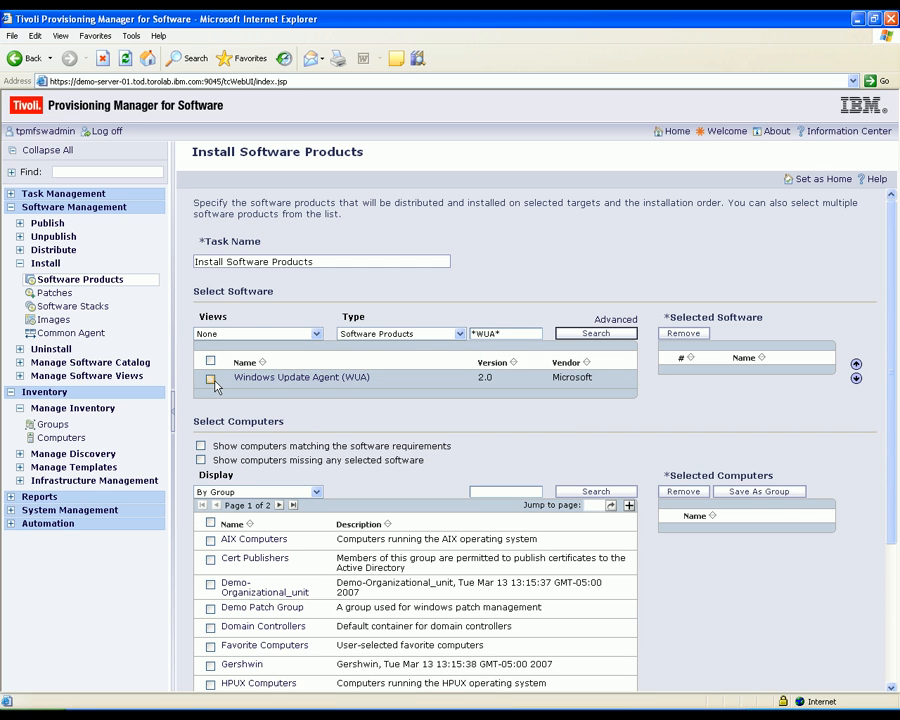
click(210, 380)
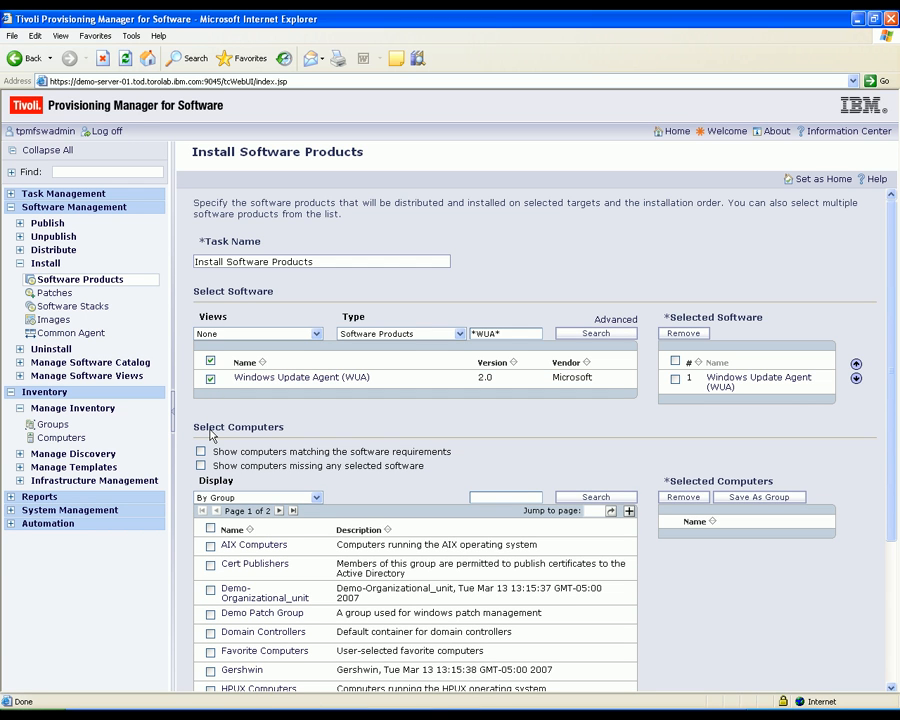
Step: Display targets by computer, choose demo-target-03.tod.torolab.ibm.com and submit the installation task for immediate execution
click(238, 498)
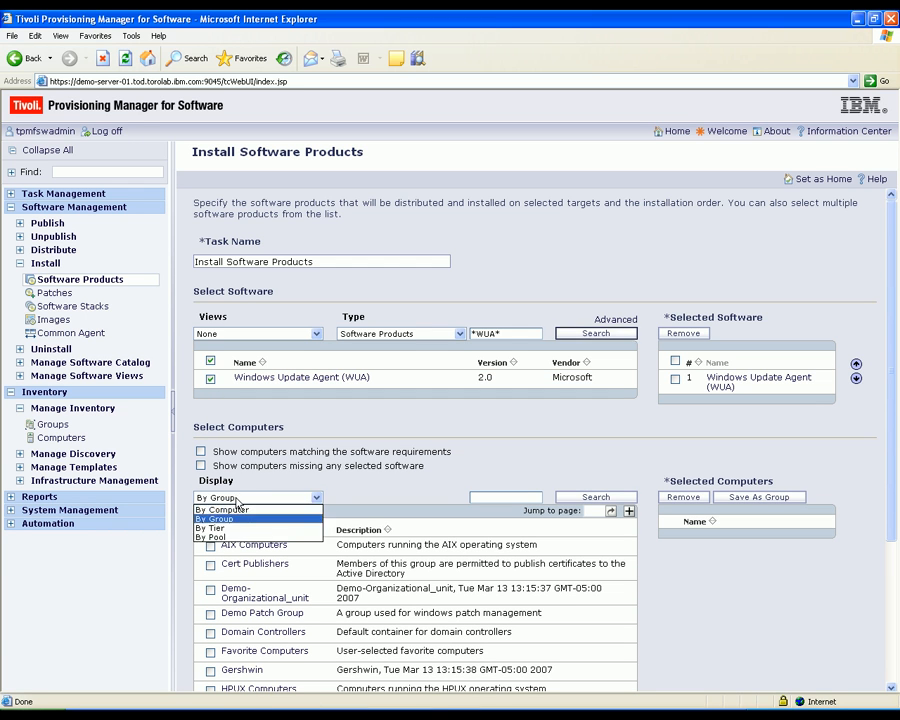
click(236, 510)
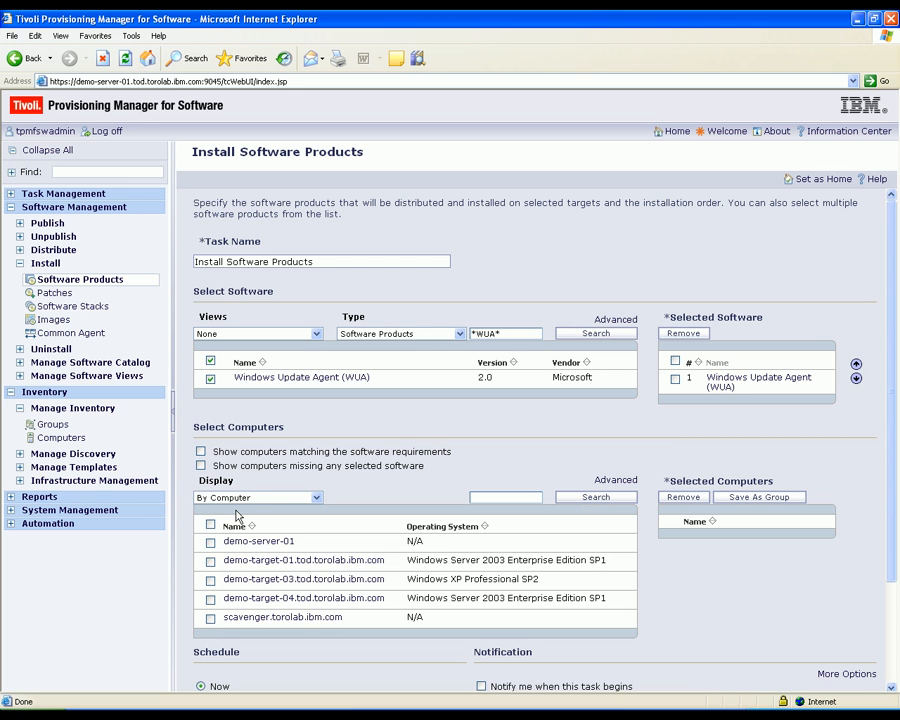
click(210, 582)
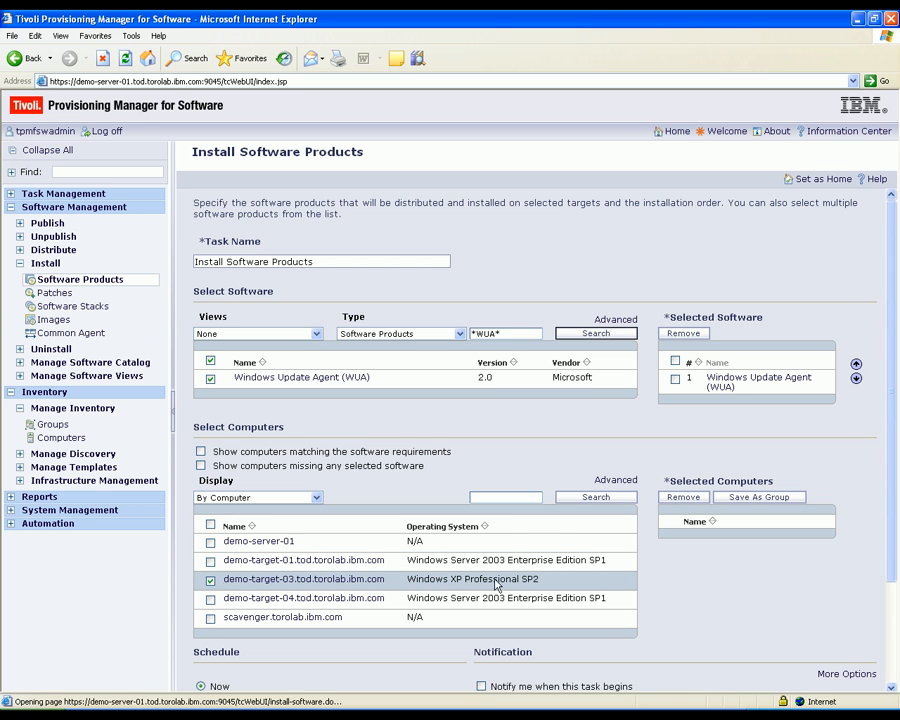
drag(892, 512, 891, 632)
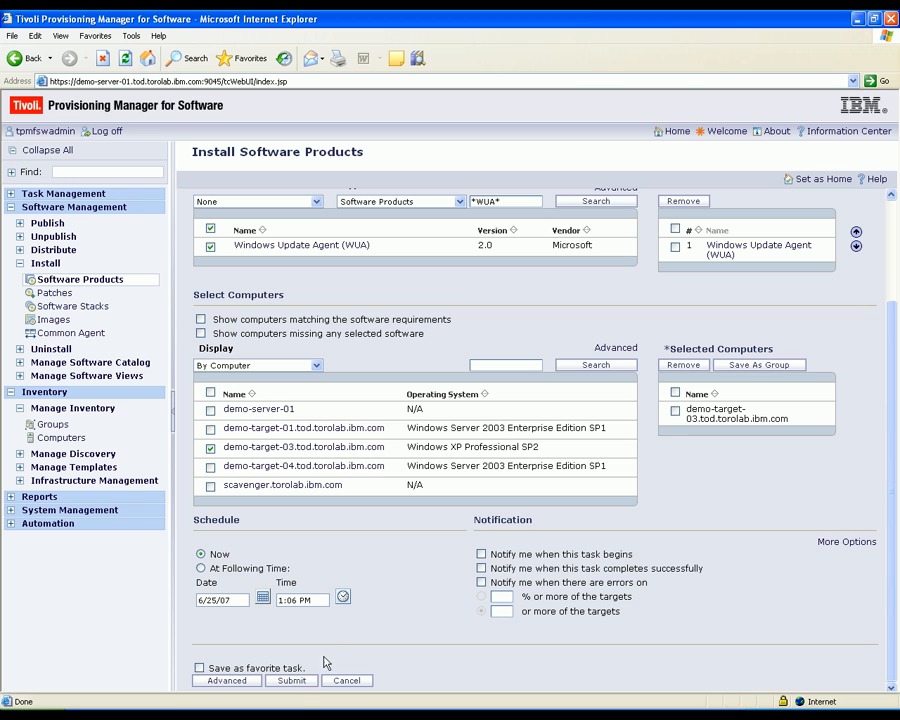
click(296, 684)
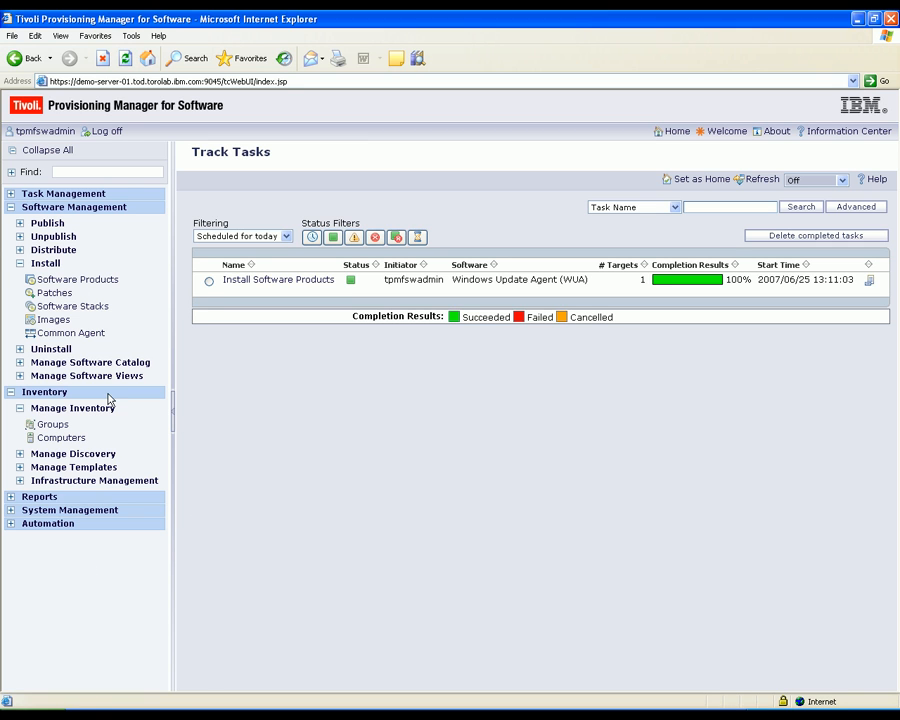
Step: Open the discovery configurations and start a run of Microsoft WUA Scan
click(74, 453)
click(78, 472)
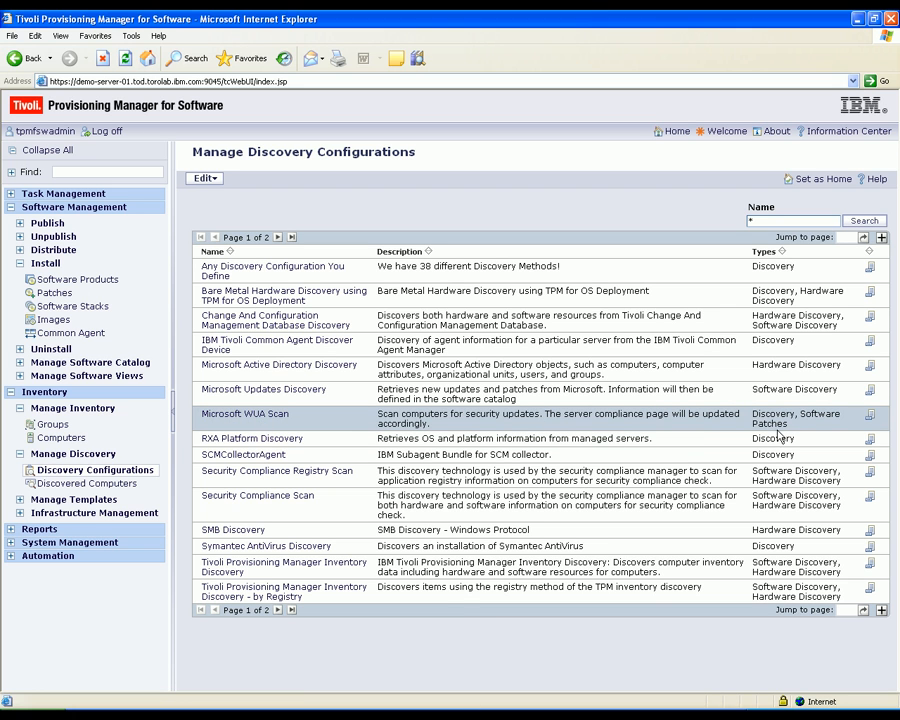
click(870, 418)
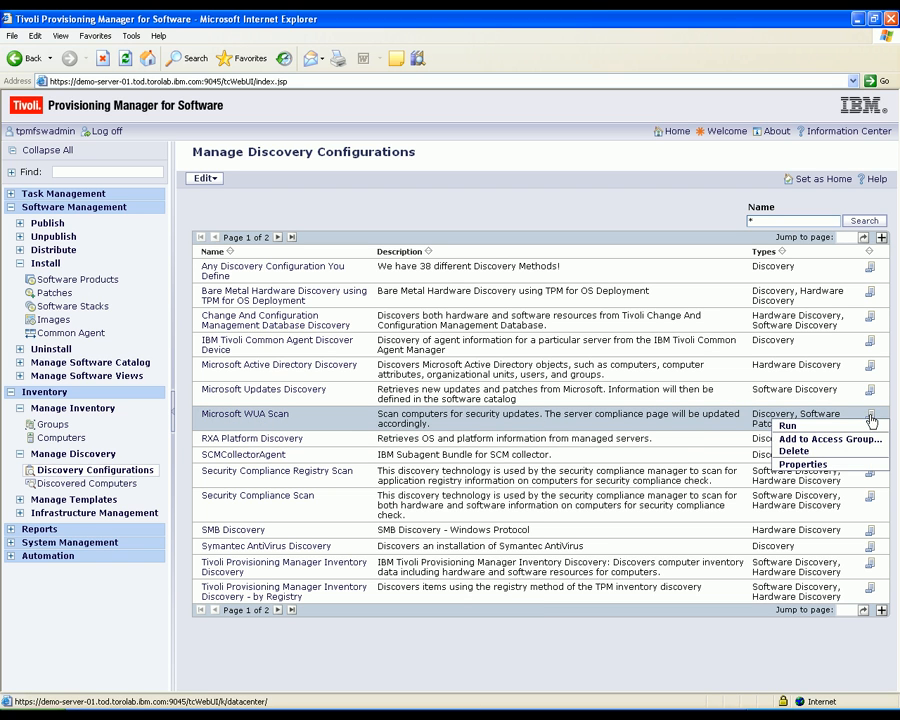
click(858, 427)
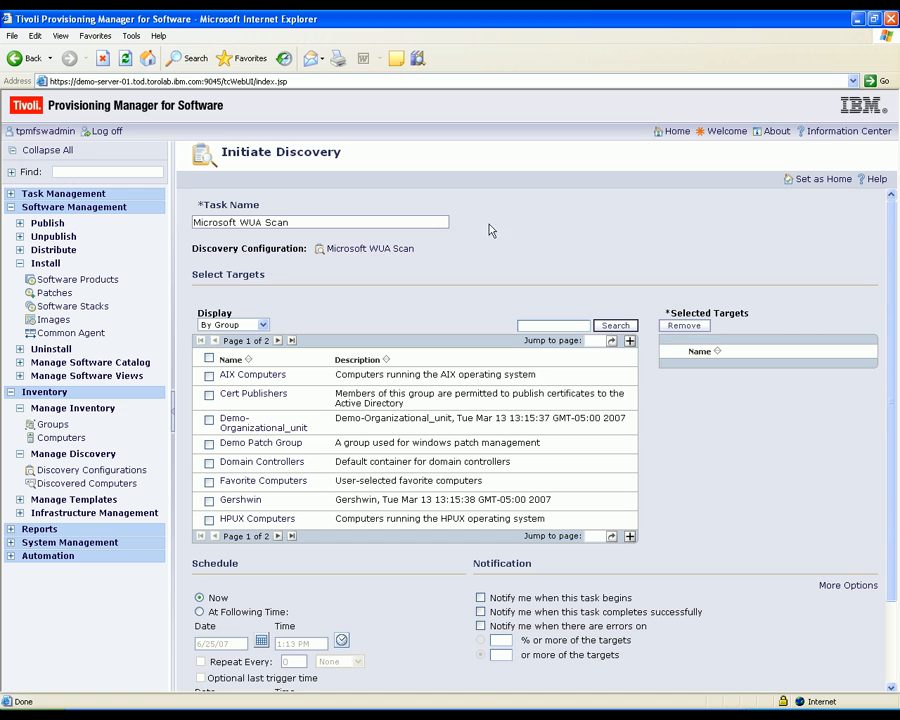
Step: Target demo-target-03.tod.torolab.ibm.com by computer, submit the WUA scan, and select its task to track the details
click(265, 330)
click(263, 337)
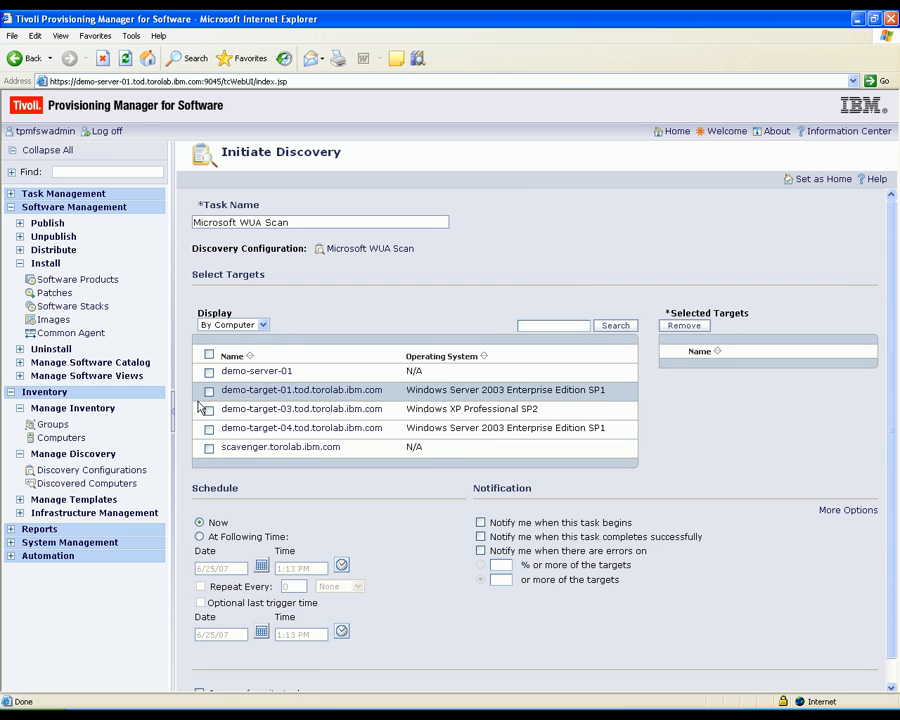
click(209, 412)
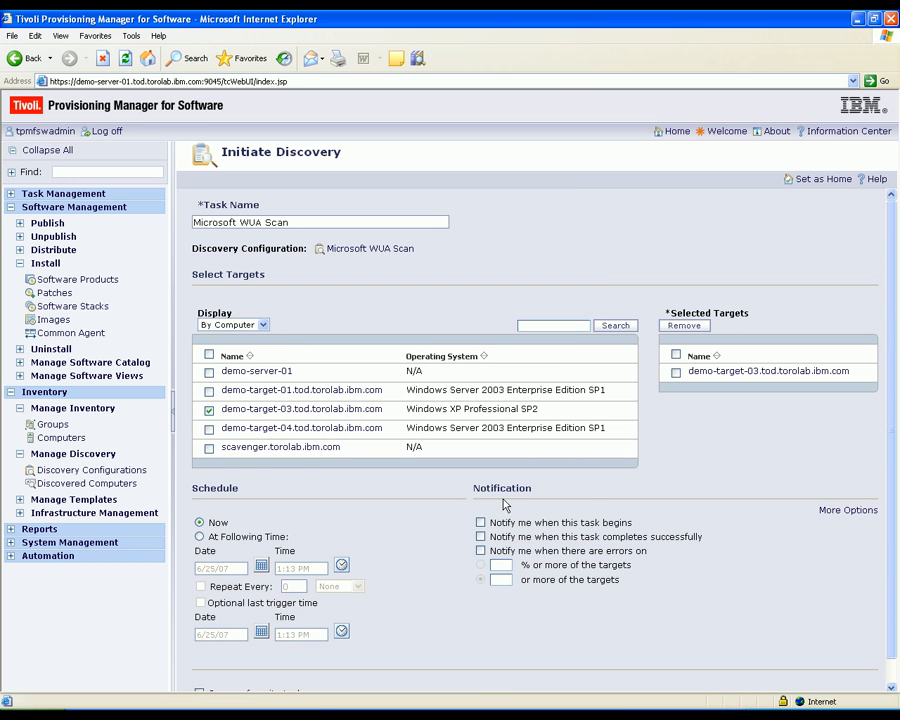
drag(888, 444, 894, 504)
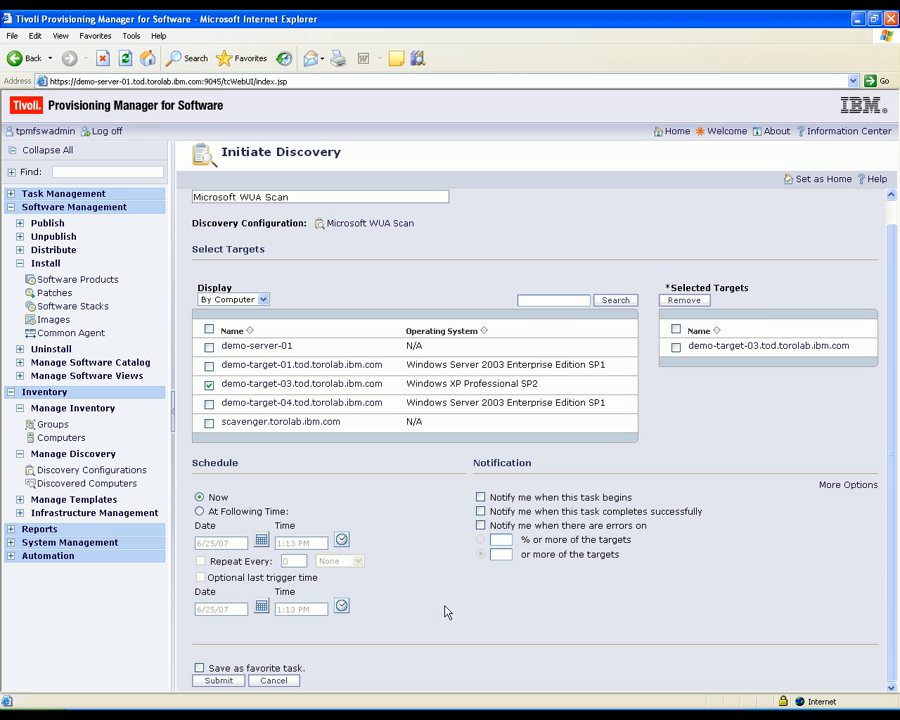
click(216, 681)
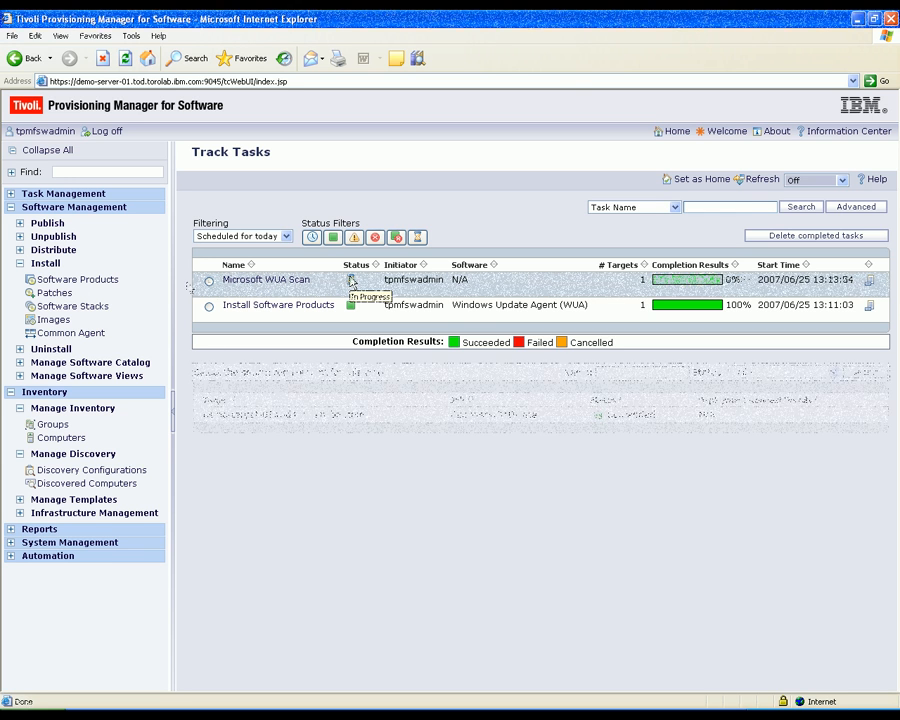
click(209, 281)
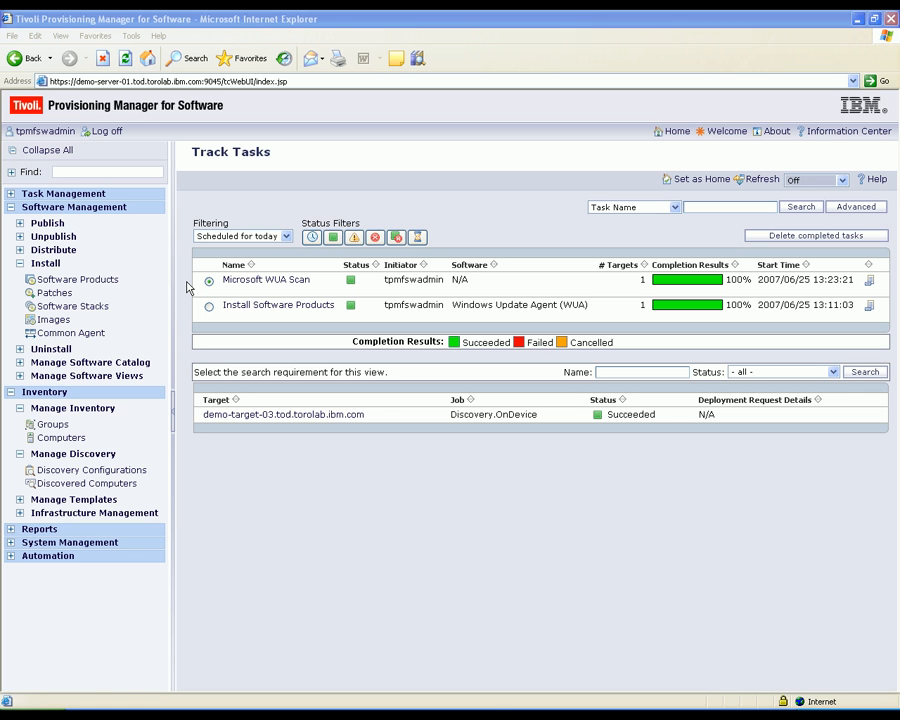
Step: Open the compliance settings of the computer demo-target-03.tod.torolab.ibm.com
click(55, 437)
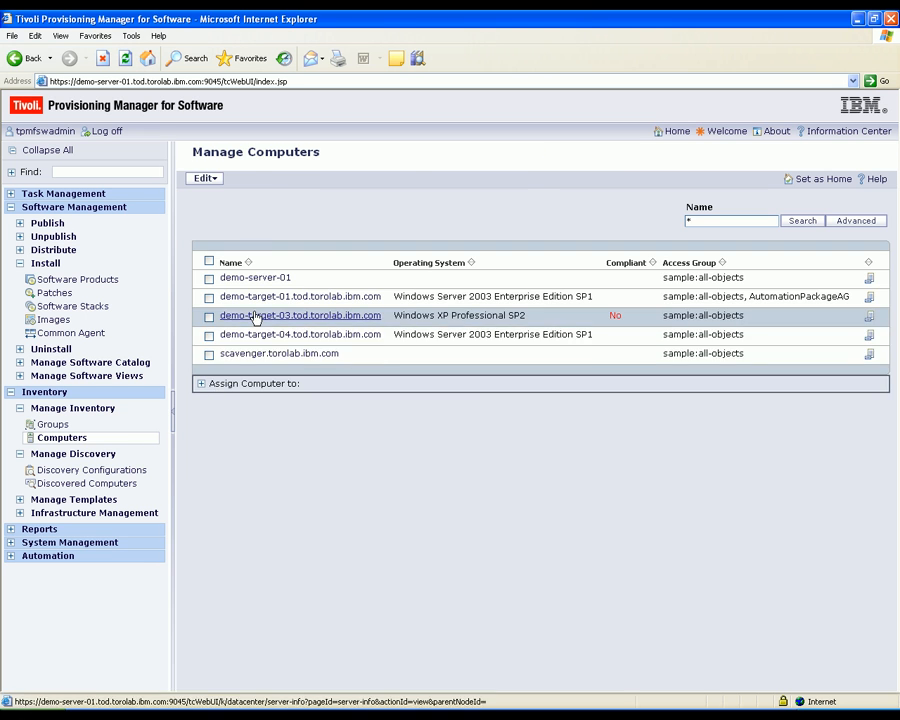
click(256, 317)
click(327, 179)
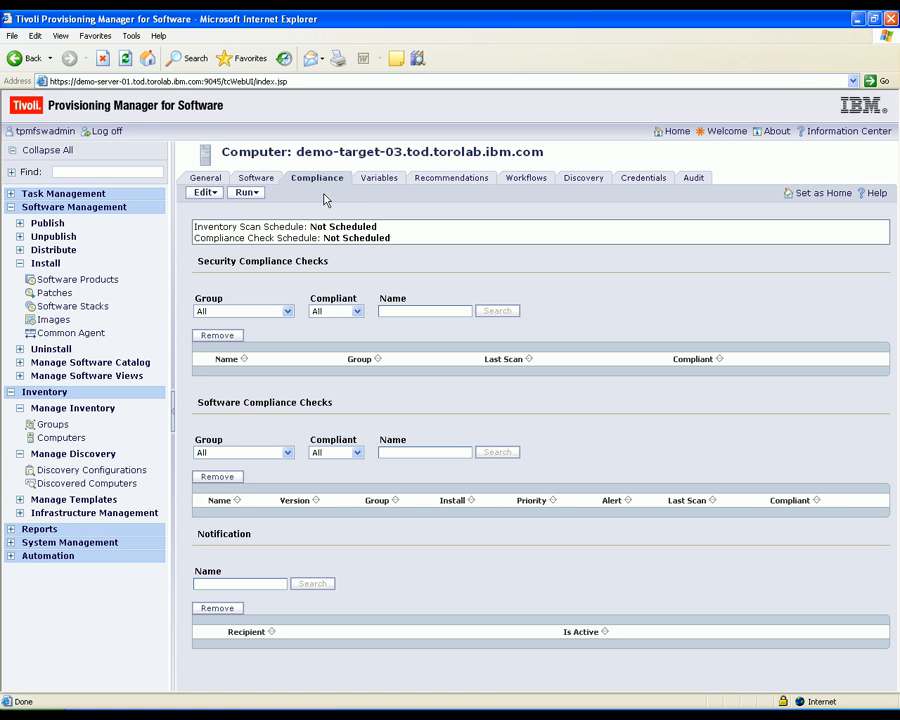
Step: Add the Operating System Patches and Updates security compliance check to the computer and run a compliance check
click(198, 193)
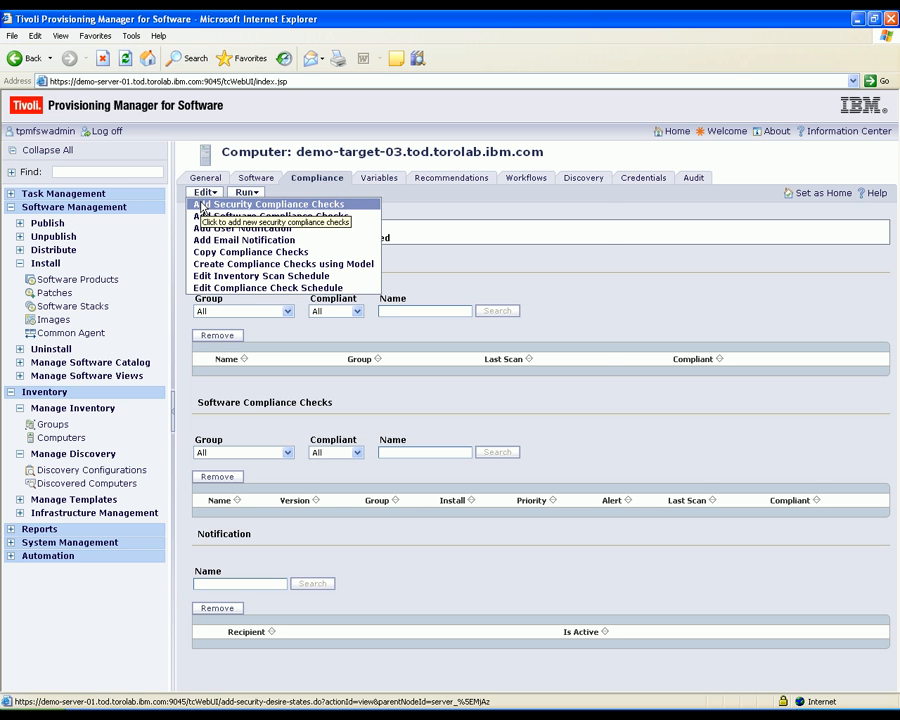
click(201, 205)
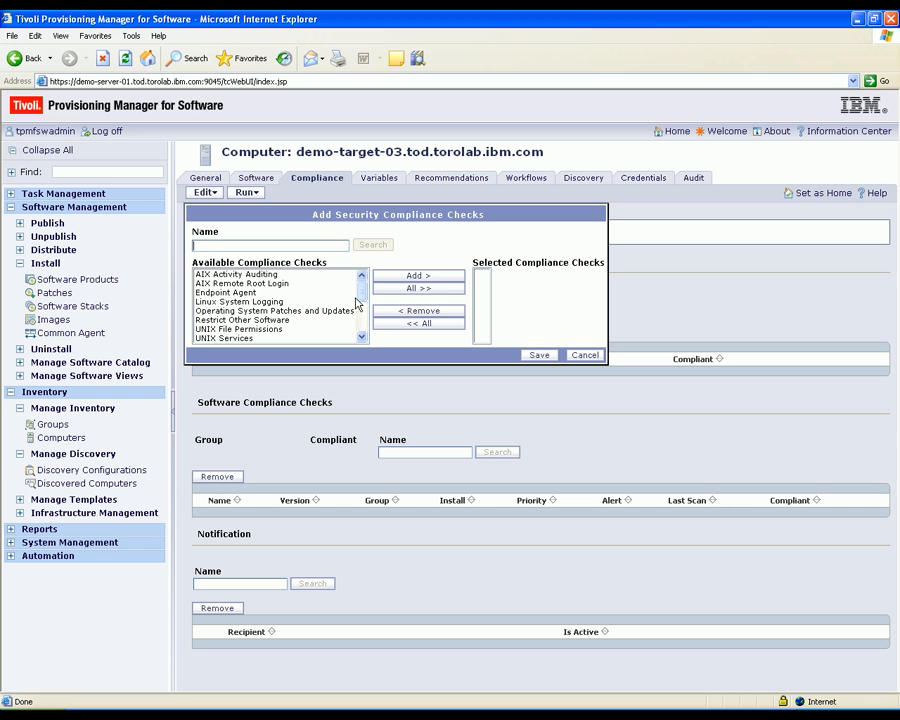
click(325, 314)
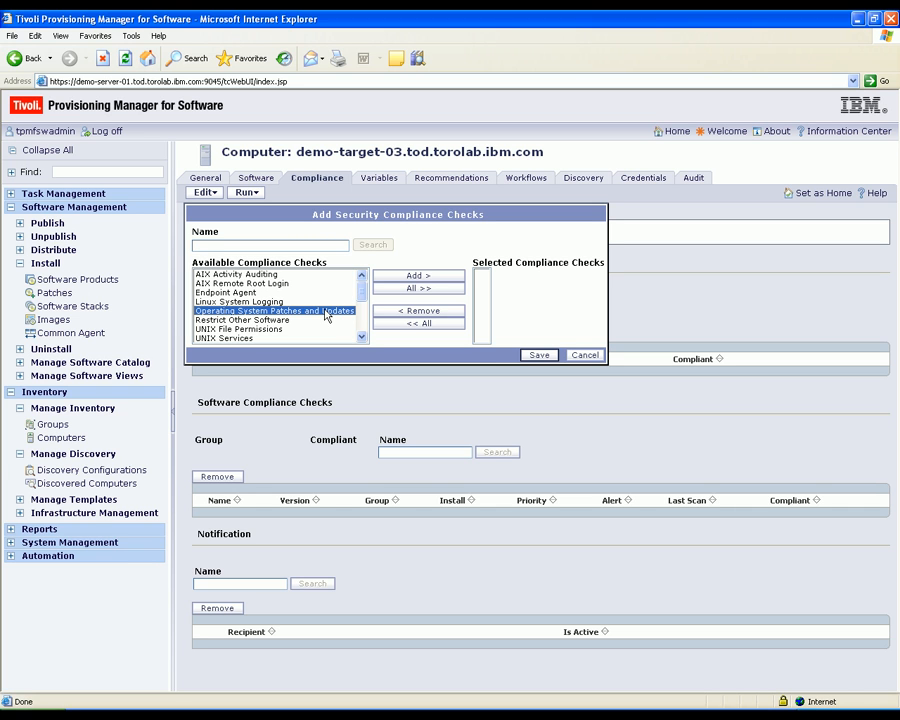
click(417, 276)
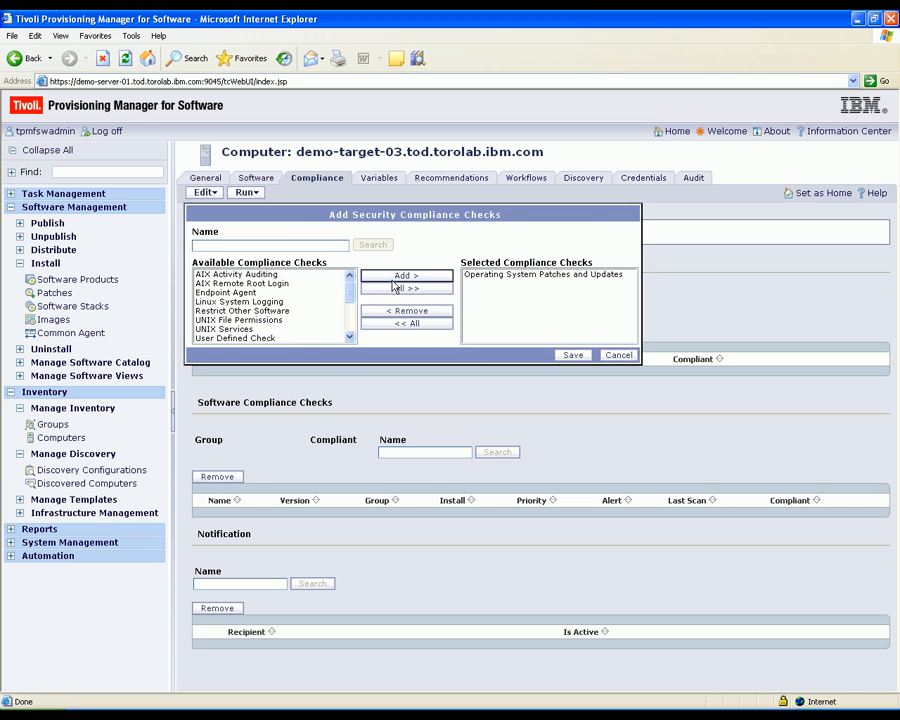
click(571, 355)
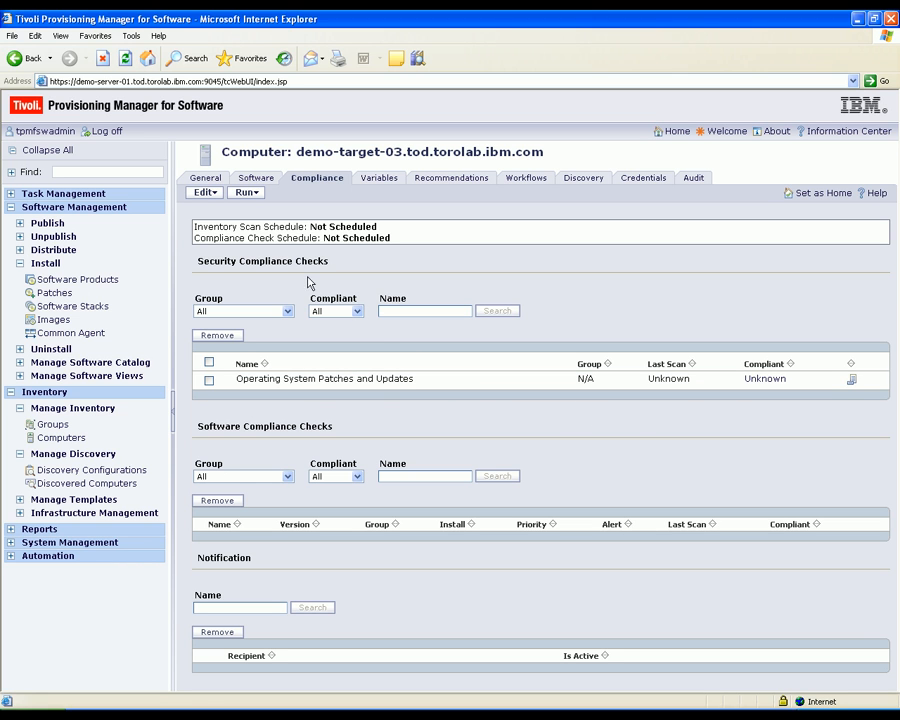
click(246, 192)
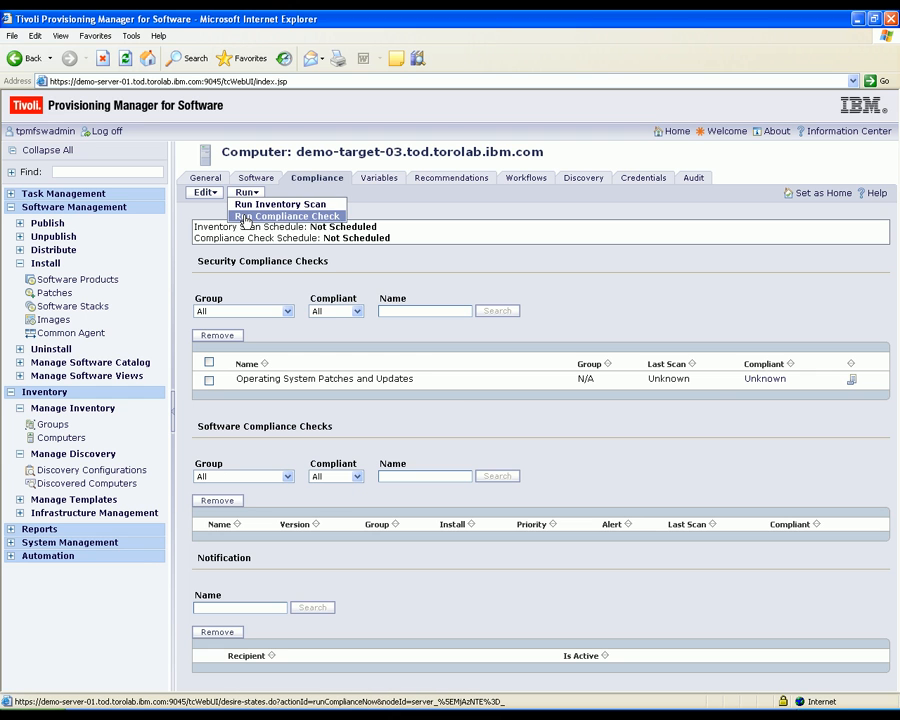
click(245, 217)
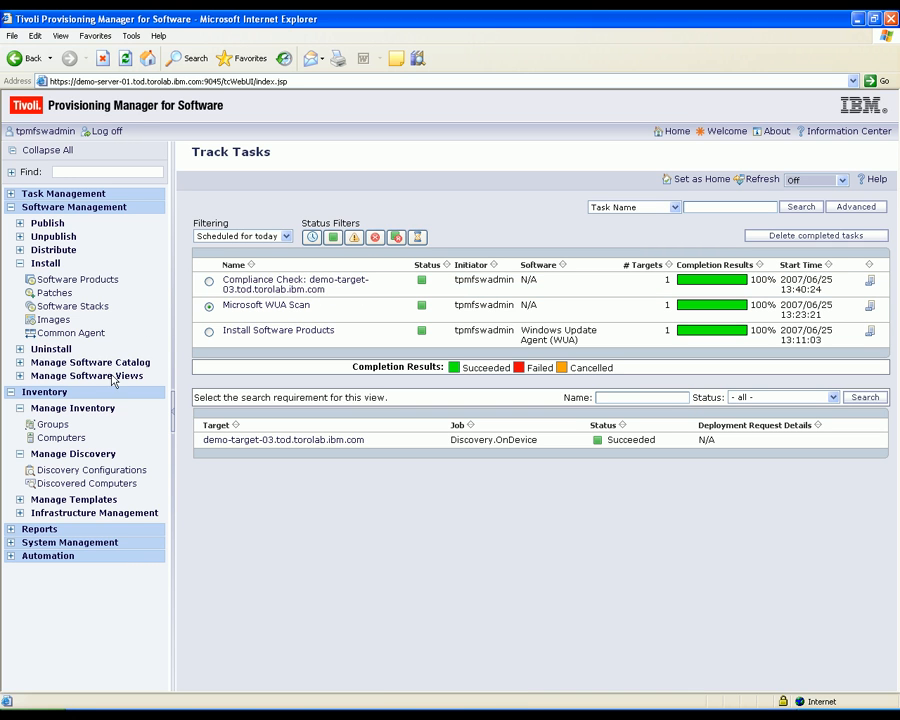
Step: Open the recommendations of the Operating System Patches and Updates compliance check for the computer demo-target-03.tod.torolab.ibm.com
click(72, 440)
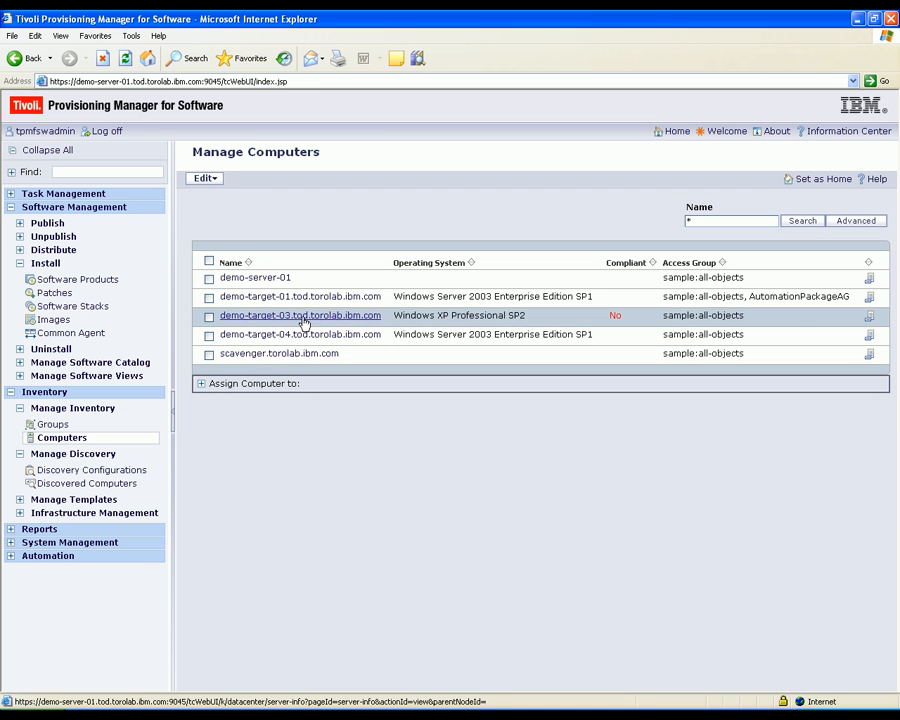
click(300, 316)
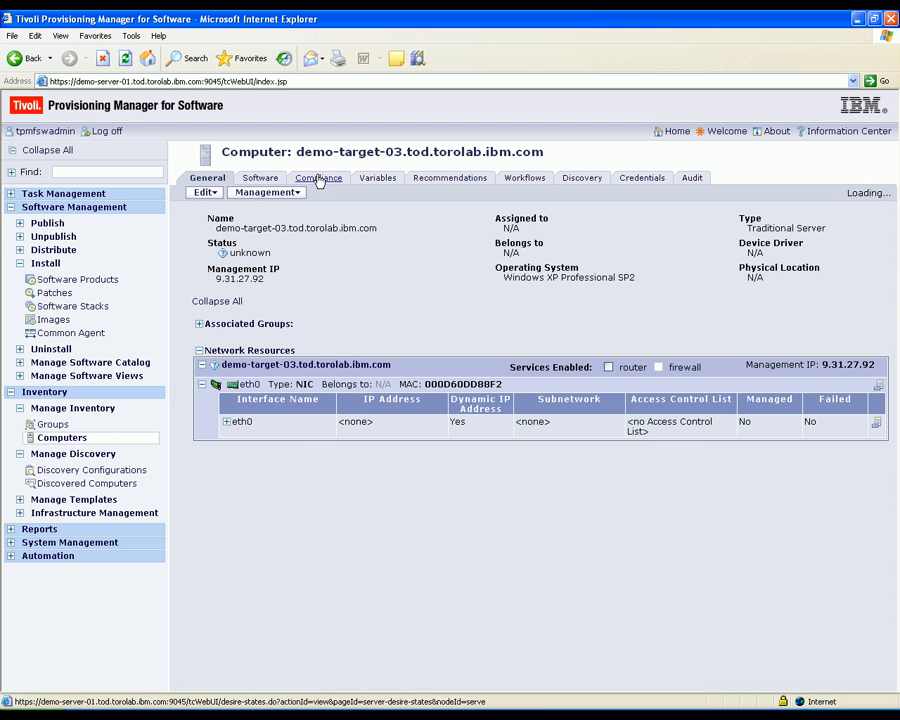
click(318, 178)
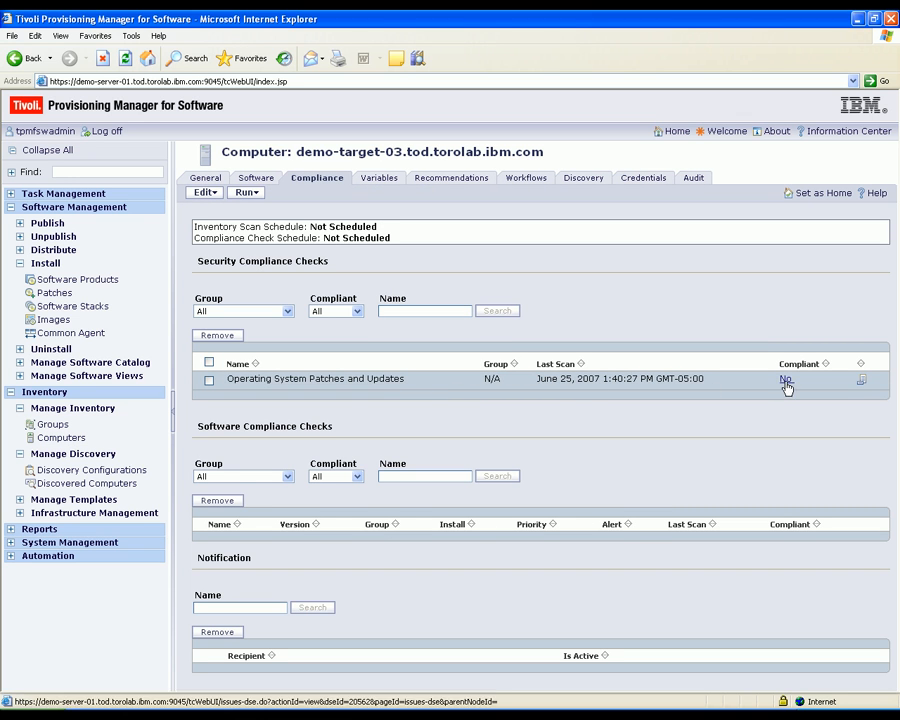
click(861, 382)
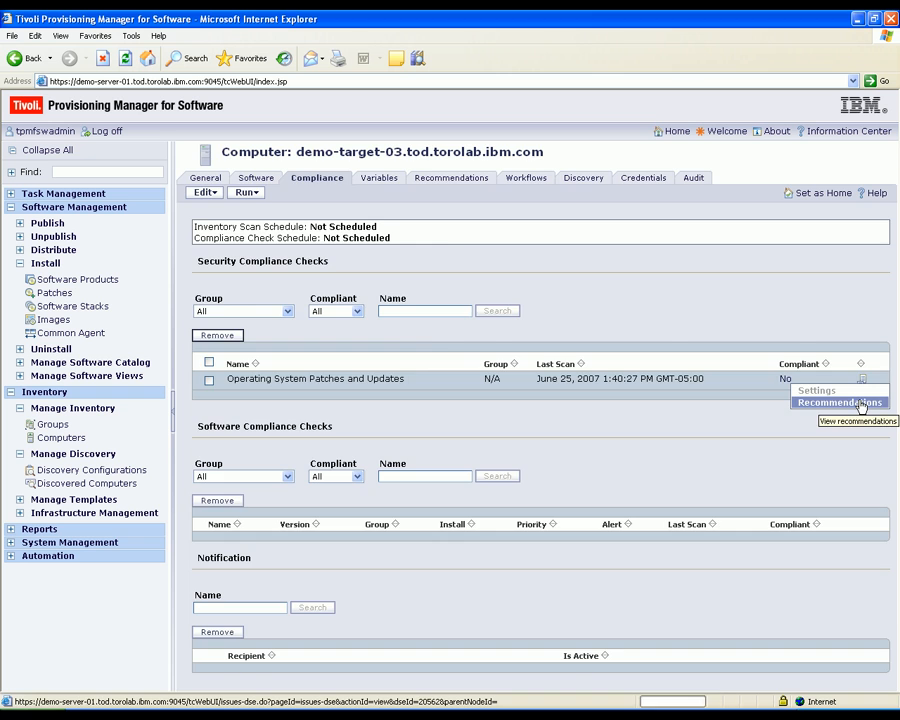
click(861, 404)
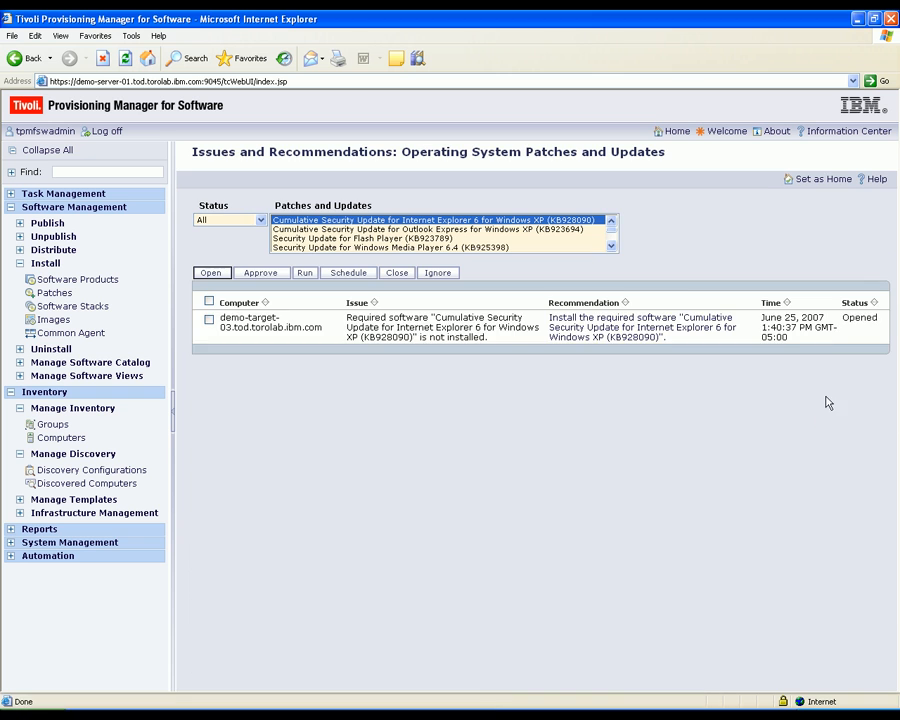
Step: Look through the list of recommended patches and updates for the computer
click(611, 247)
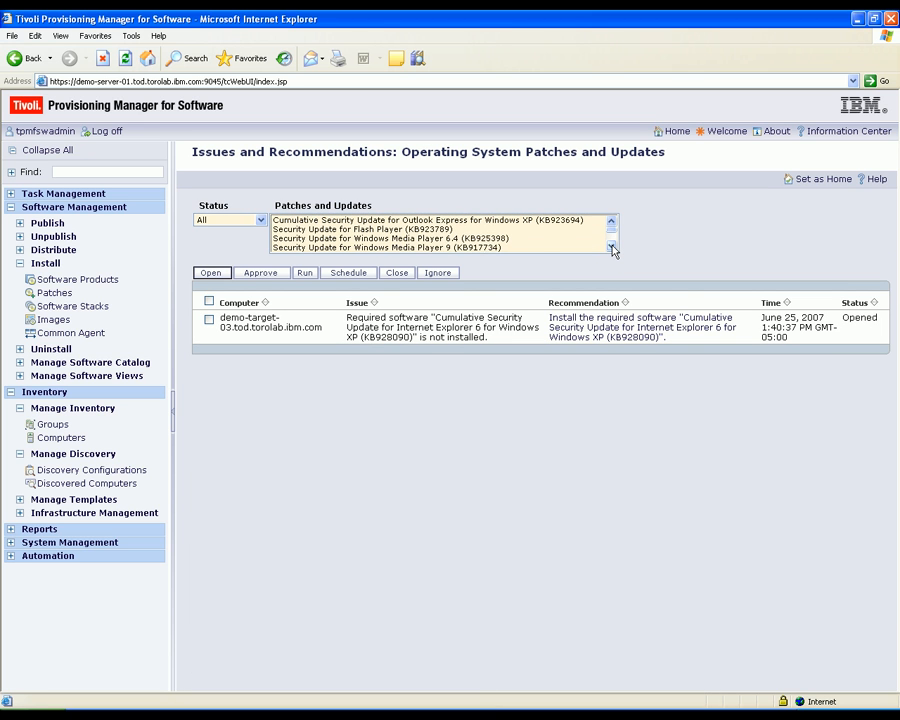
click(611, 247)
click(611, 247)
click(611, 247)
click(611, 247)
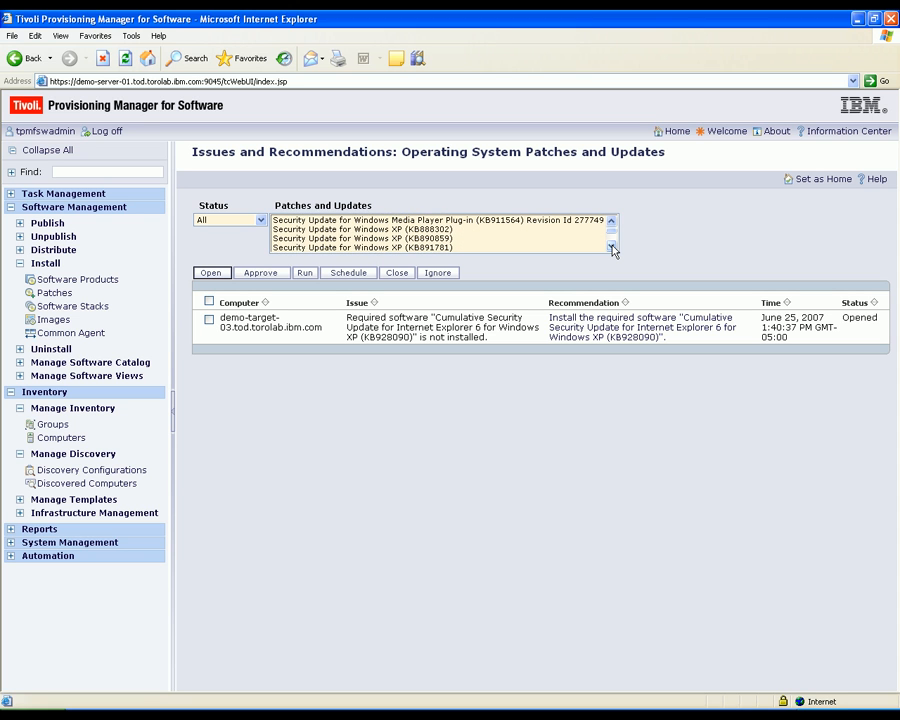
click(611, 247)
click(611, 247)
click(611, 247)
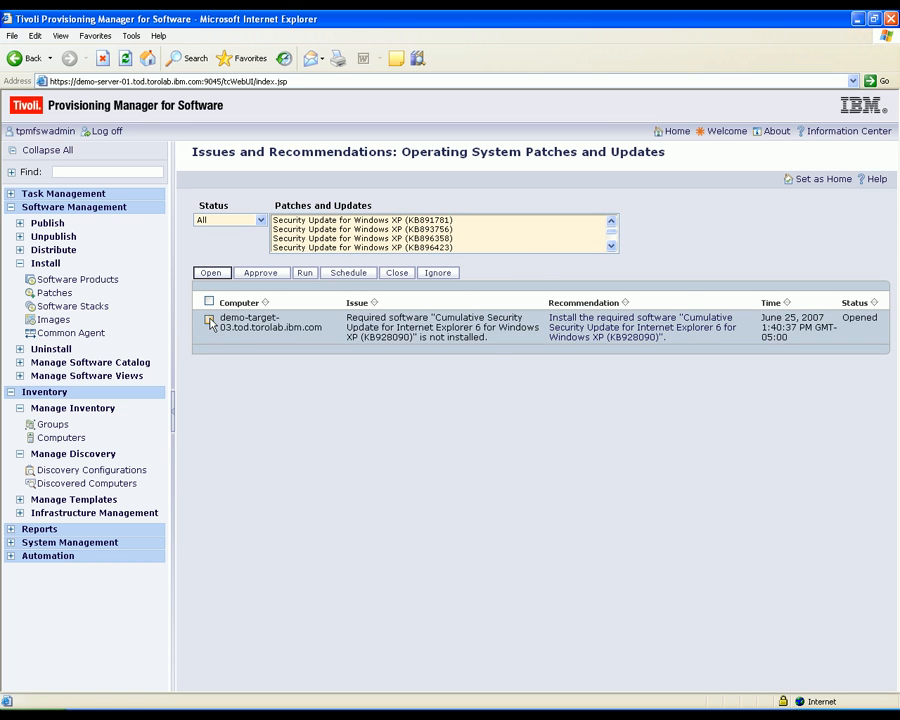
Step: Approve the recommendation to install Cumulative Security Update for Internet Explorer 6 for Windows XP (KB928090) and open its installation scheduling
click(210, 321)
click(261, 273)
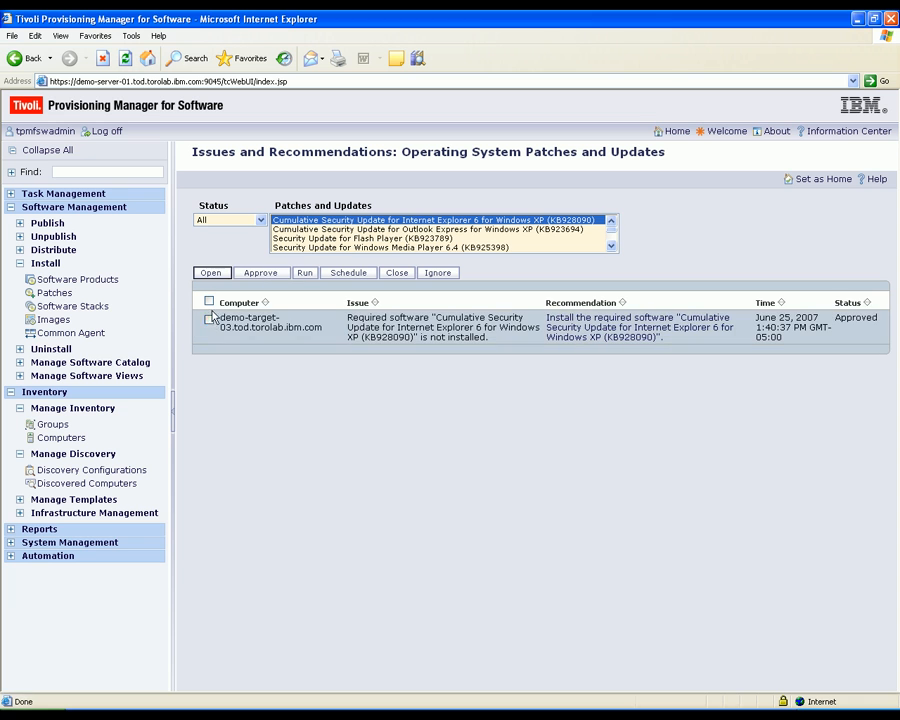
click(348, 274)
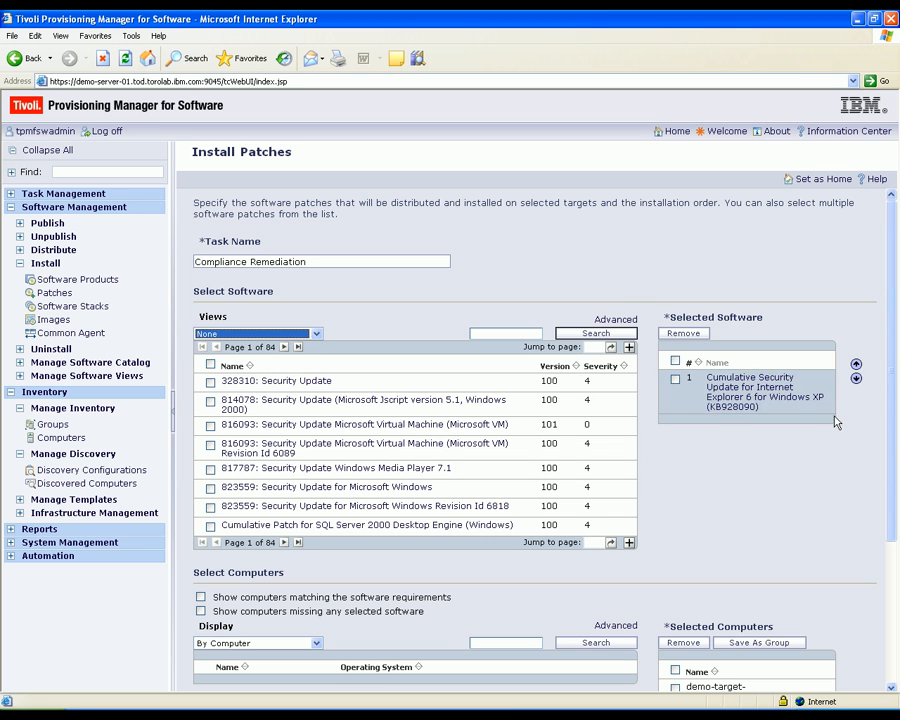
Step: Submit the Compliance Remediation patch installation to run now and select its task to track the details
drag(890, 398, 896, 543)
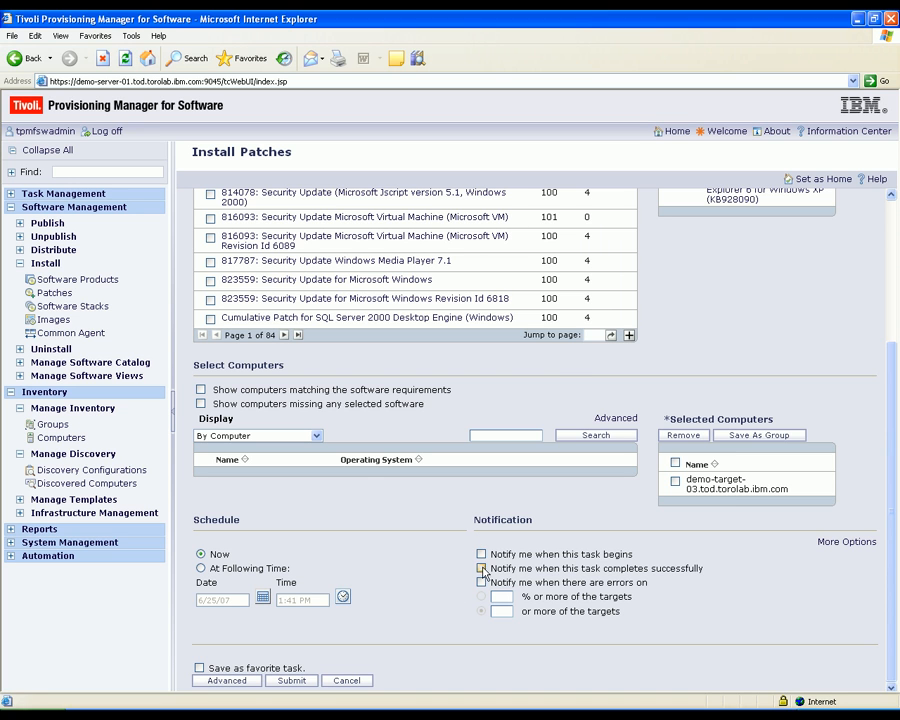
click(292, 681)
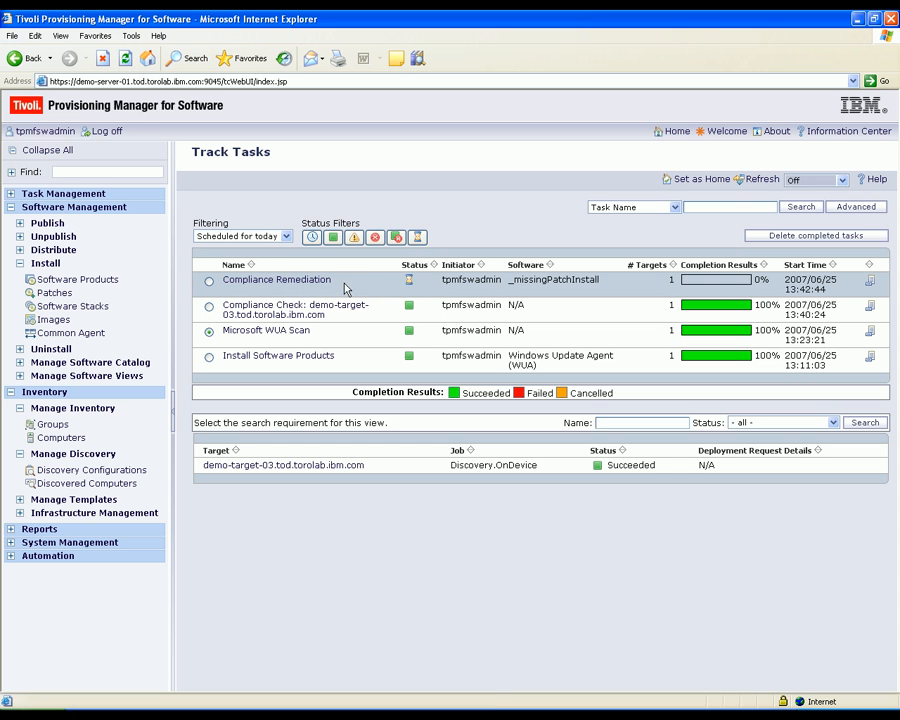
click(408, 284)
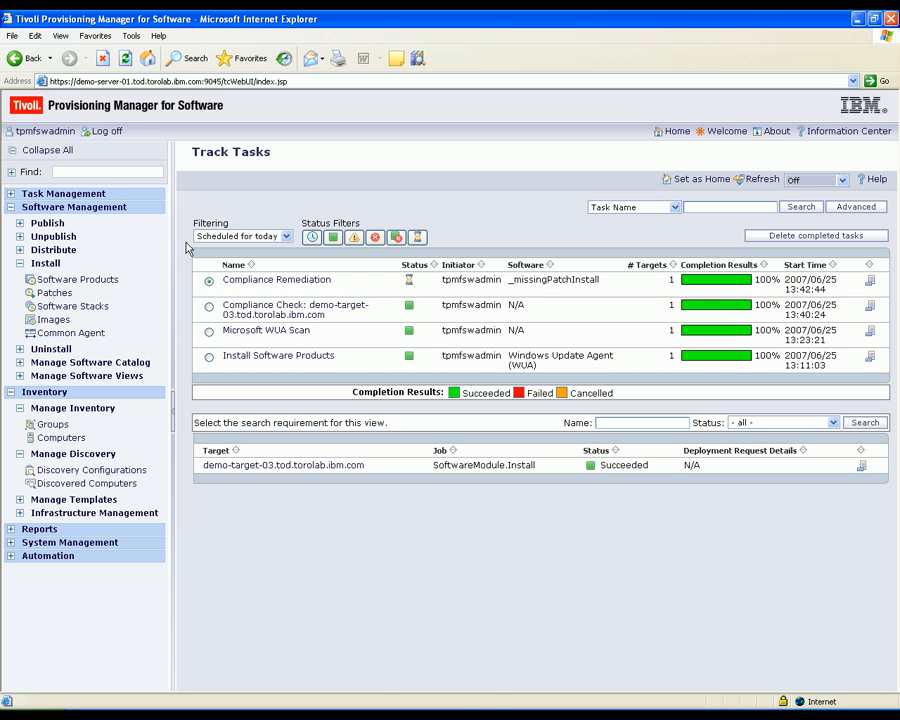
Step: Examine all pages of the installed software on demo-target-03.tod.torolab.ibm.com for the KB928090 patch
click(72, 440)
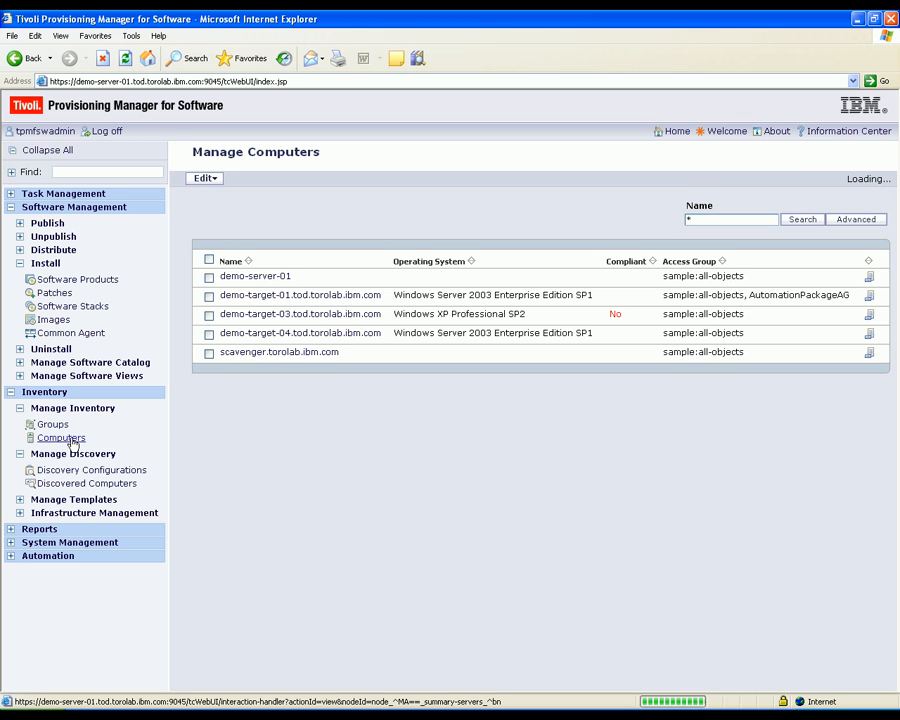
click(283, 318)
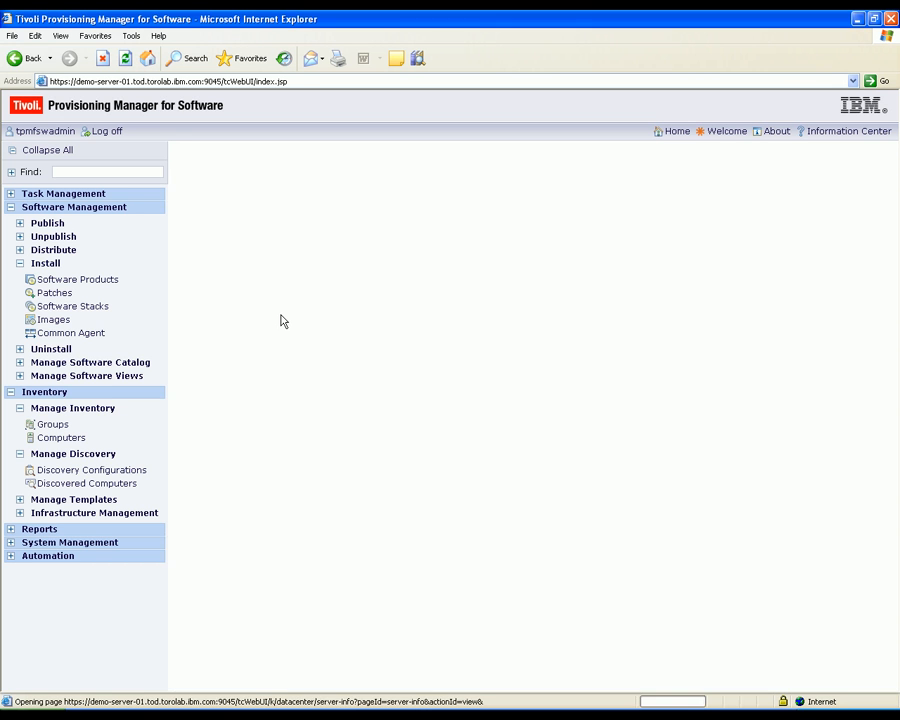
click(262, 179)
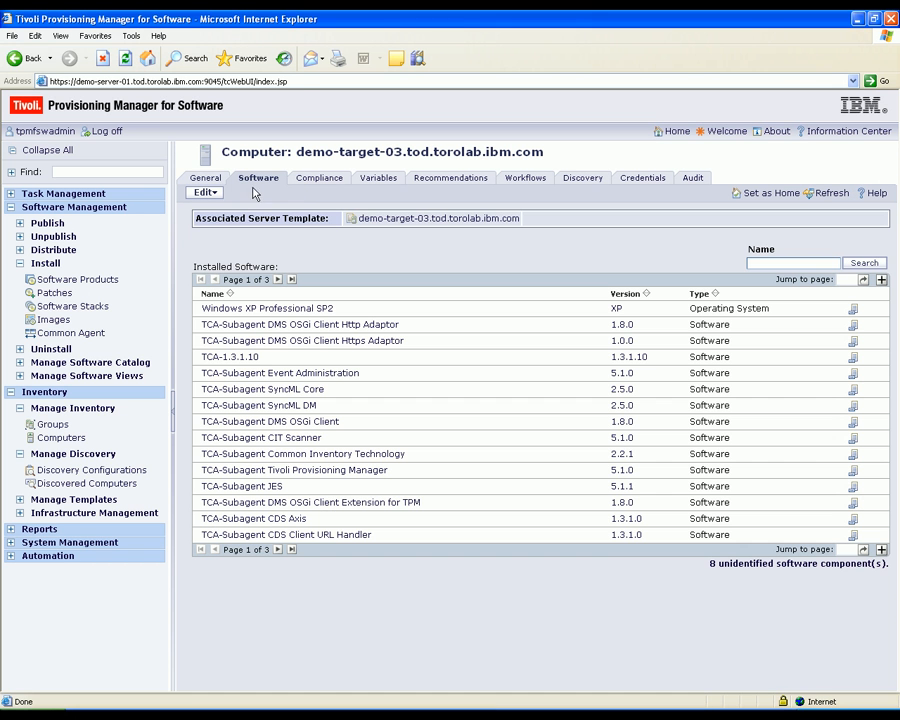
click(277, 281)
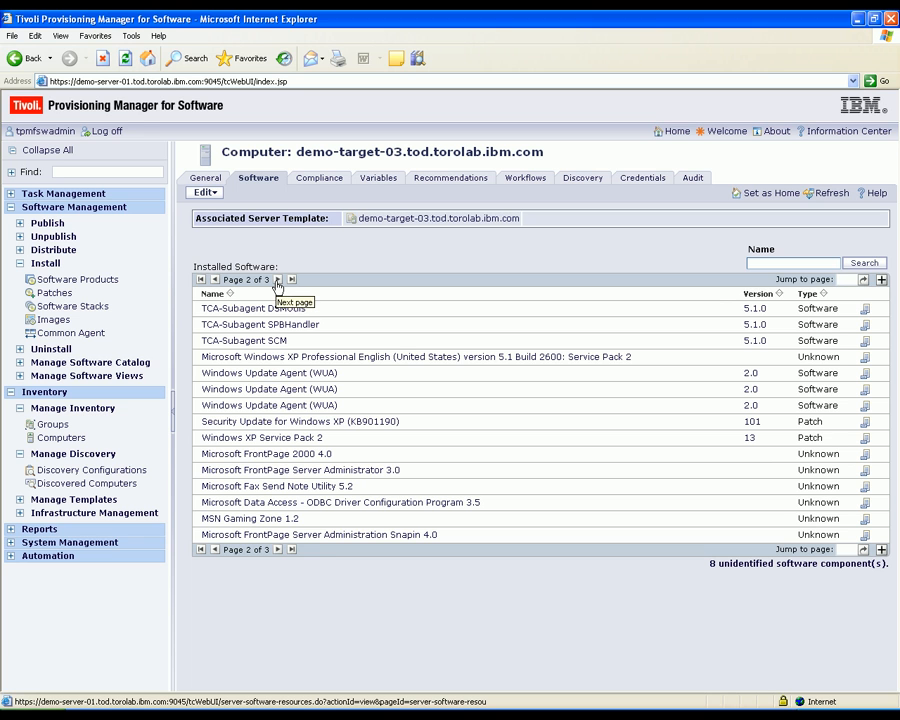
click(277, 281)
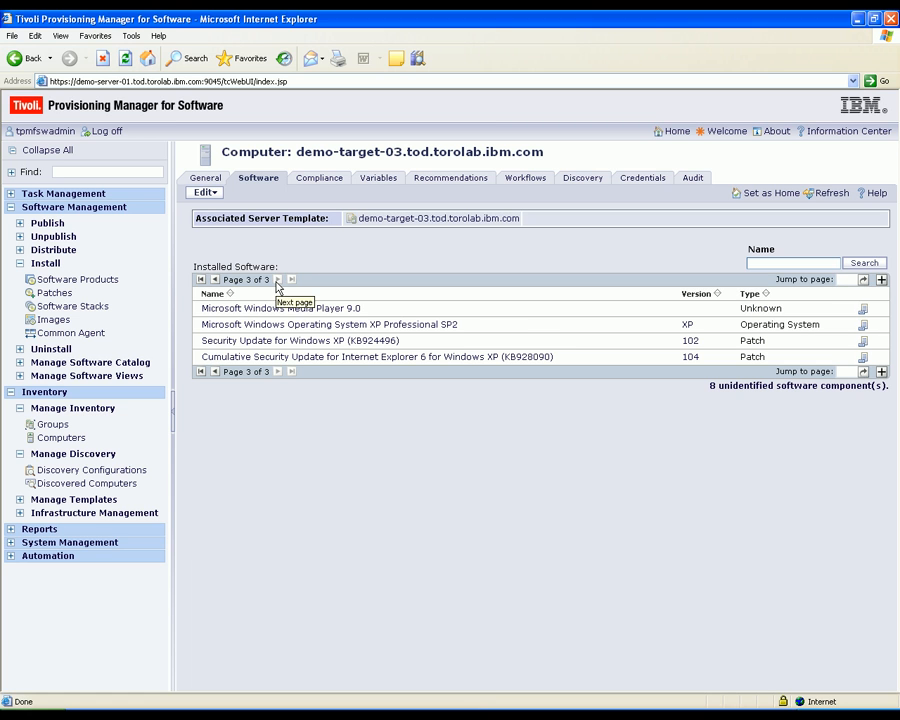